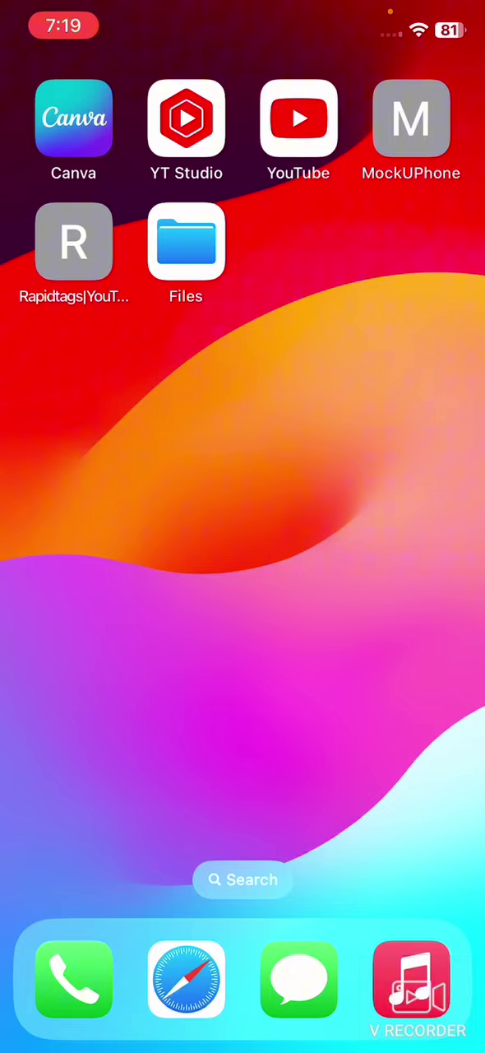
Swipe through the Home Screen pages to the one holding Chrome, Gmail and Settings
{"action": "mouse_move", "coordinate": [412, 527]}
{"action": "left_mouse_down"}
{"action": "mouse_move", "coordinate": [82, 527]}
{"action": "mouse_move", "coordinate": [370, 527]}
{"action": "left_mouse_up"}
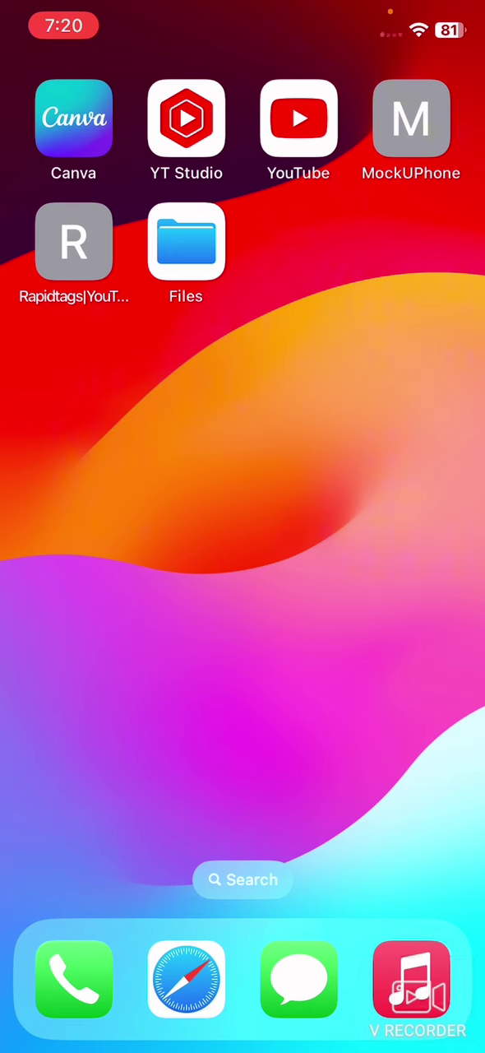
{"action": "left_click_drag", "start_coordinate": [123, 576], "coordinate": [370, 575]}
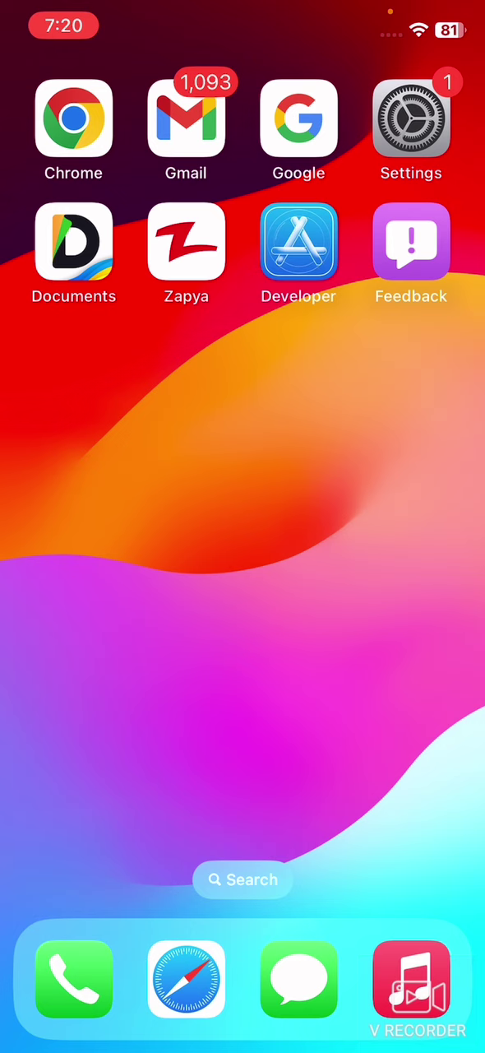
{"action": "left_click_drag", "start_coordinate": [370, 576], "coordinate": [123, 576]}
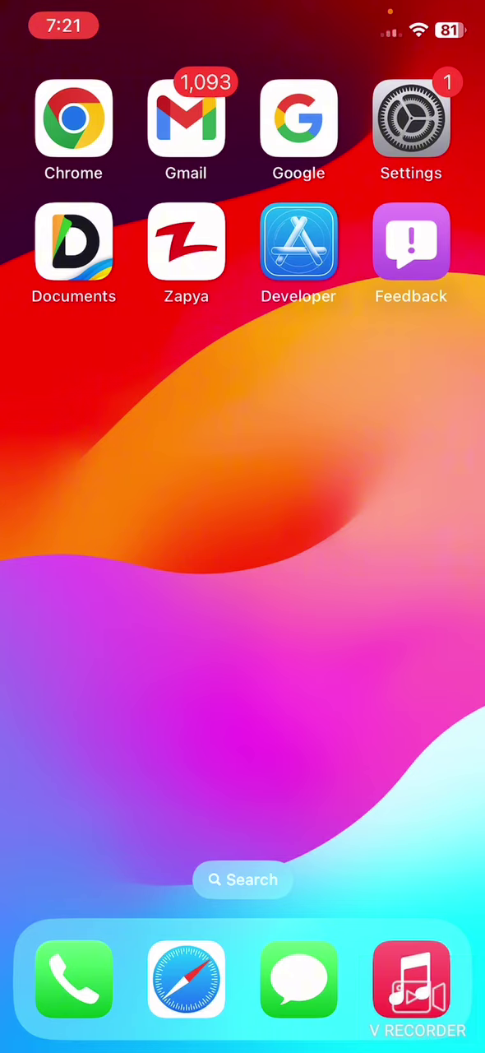
Go to Settings > General > Software Update to see the iOS 18 Beta 3 (299 MB) update
{"action": "left_click", "coordinate": [411, 117]}
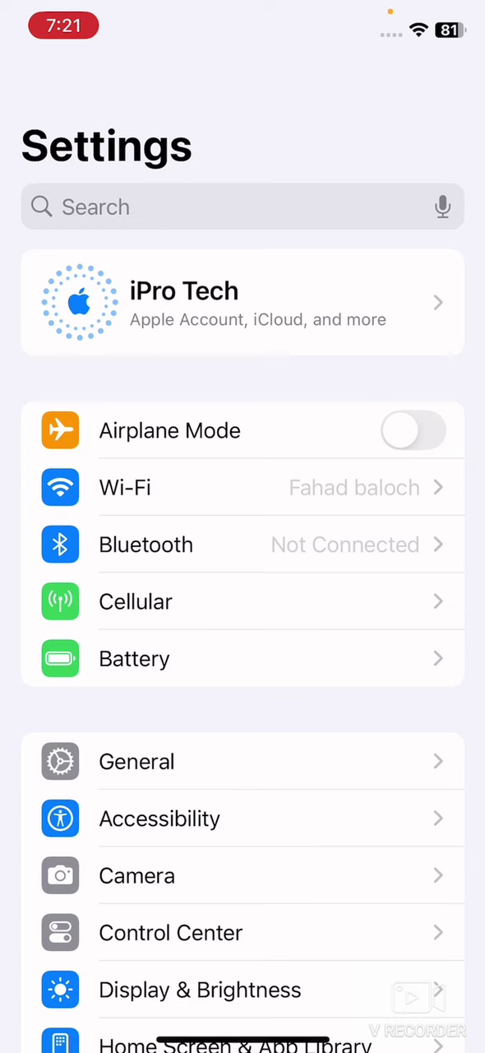
{"action": "scroll", "coordinate": [243, 576], "scroll_direction": "down", "scroll_amount": 2}
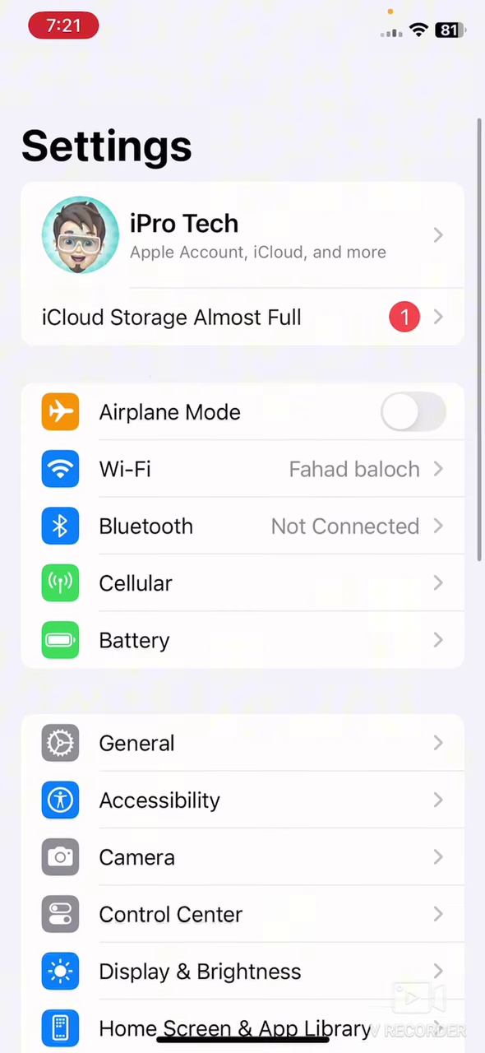
{"action": "left_click", "coordinate": [243, 745]}
{"action": "left_click", "coordinate": [243, 547]}
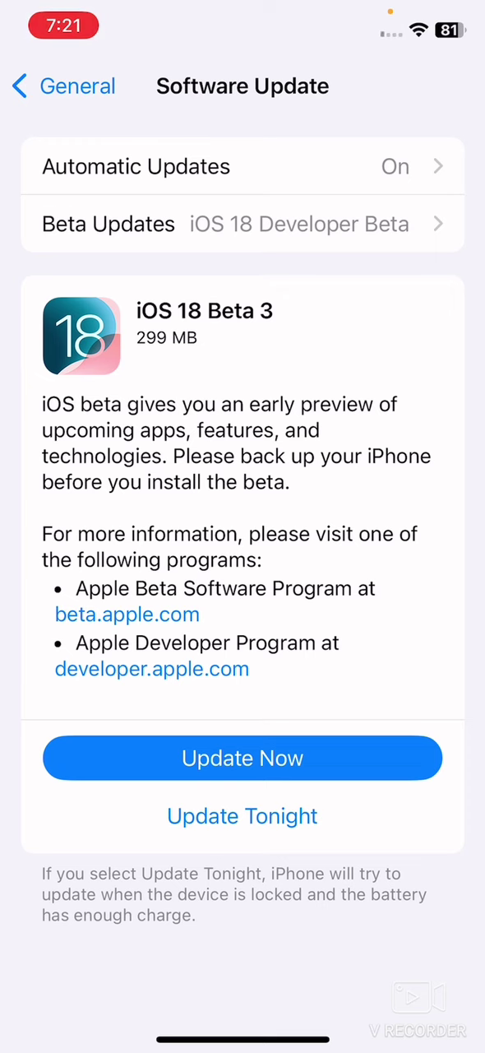
Leave Settings through the App Switcher back to the Chrome, Gmail and Settings home page
{"action": "left_click_drag", "start_coordinate": [243, 1038], "coordinate": [370, 576]}
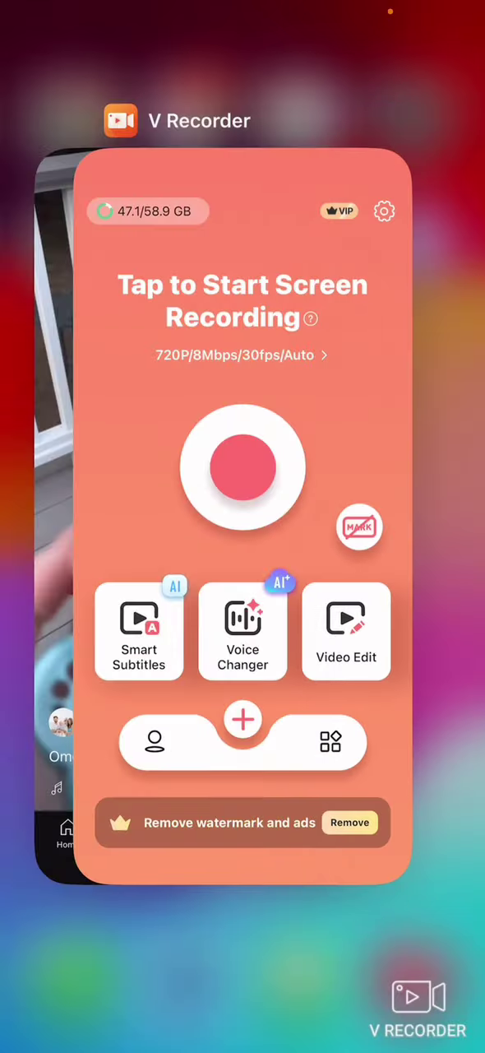
{"action": "left_click", "coordinate": [242, 946]}
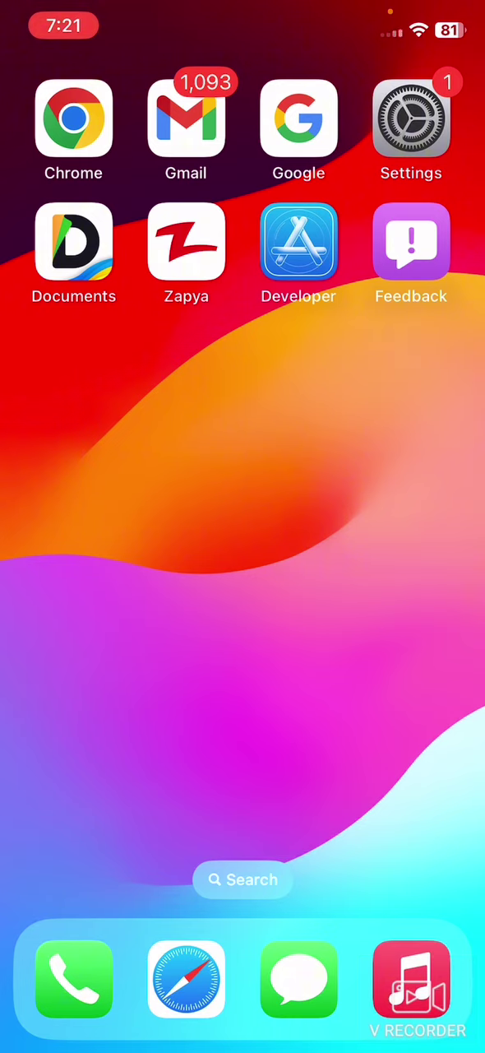